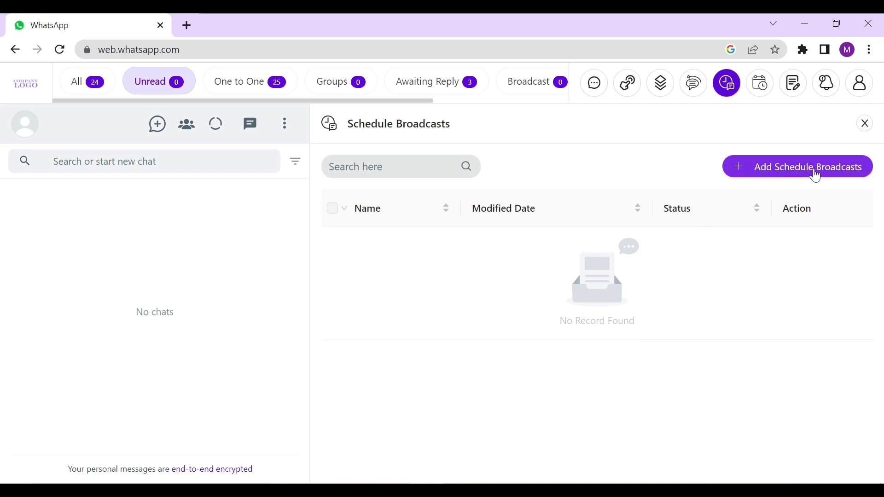
Start a new scheduled broadcast and name it "Hello"
{"action": "left_click", "coordinate": [827, 179]}
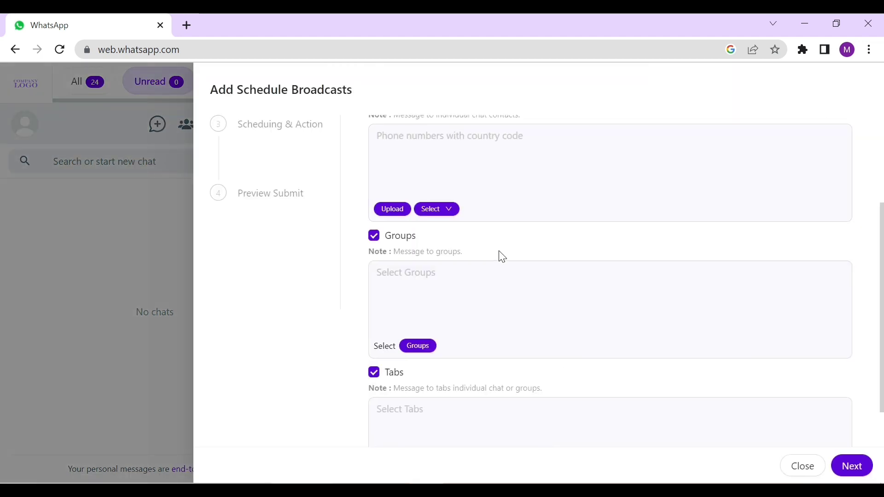
{"action": "scroll", "coordinate": [499, 255], "scroll_direction": "up", "scroll_amount": 3}
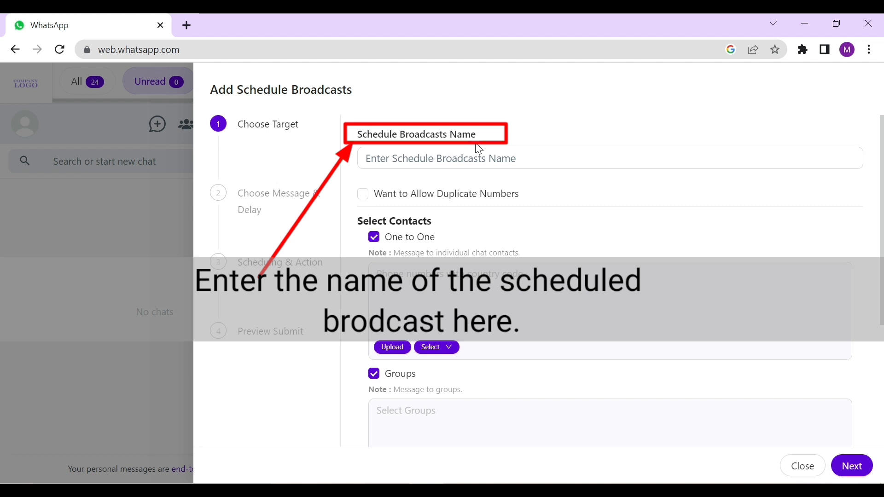
{"action": "left_click", "coordinate": [475, 158]}
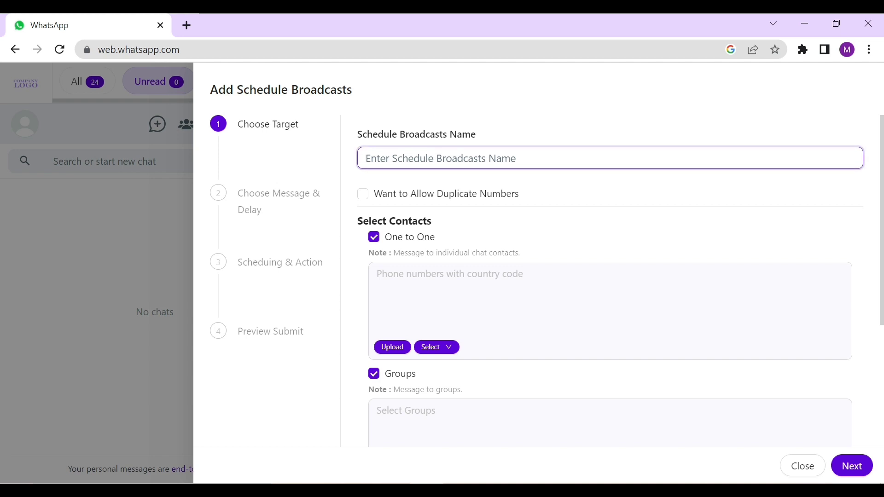
{"action": "type", "text": "Hello"}
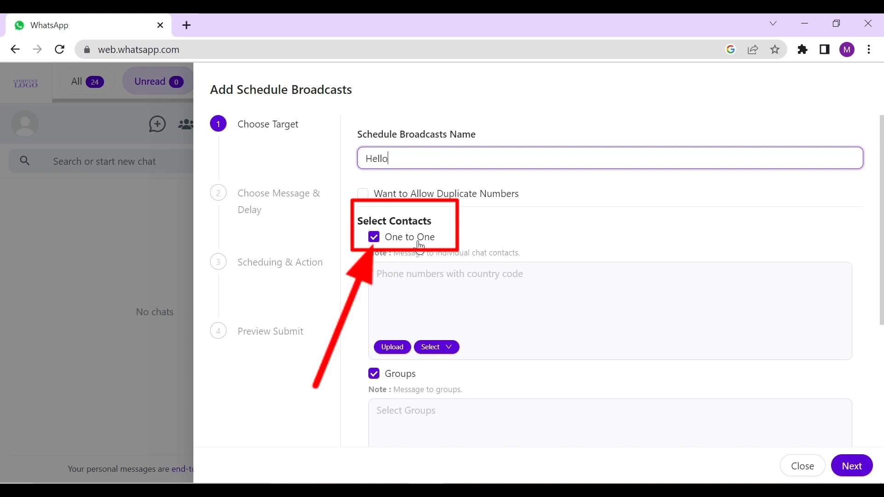
Add the third contact in the contact list as a One to One recipient of the broadcast
{"action": "left_click", "coordinate": [435, 348]}
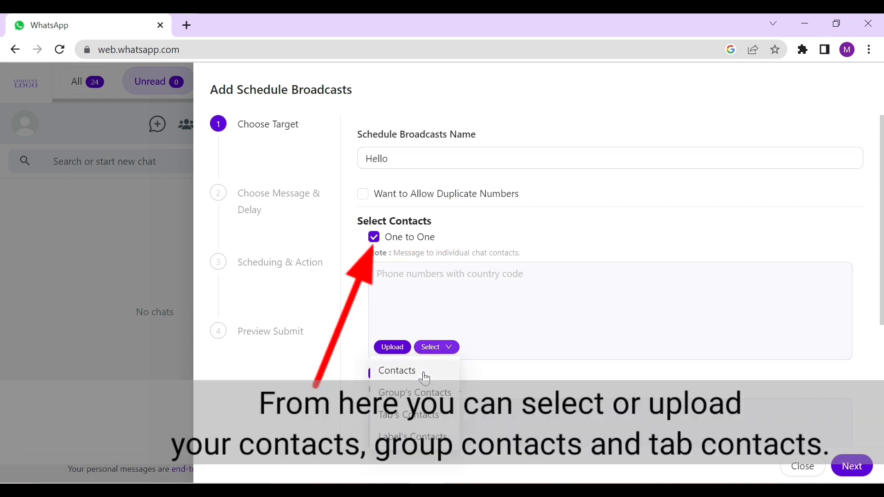
{"action": "left_click", "coordinate": [419, 375]}
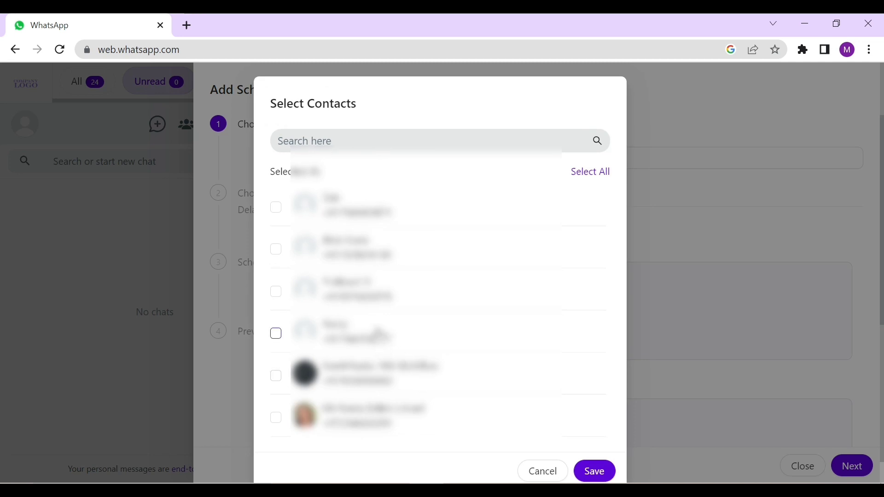
{"action": "scroll", "coordinate": [385, 340], "scroll_direction": "down", "scroll_amount": 1}
{"action": "scroll", "coordinate": [383, 332], "scroll_direction": "up", "scroll_amount": 1}
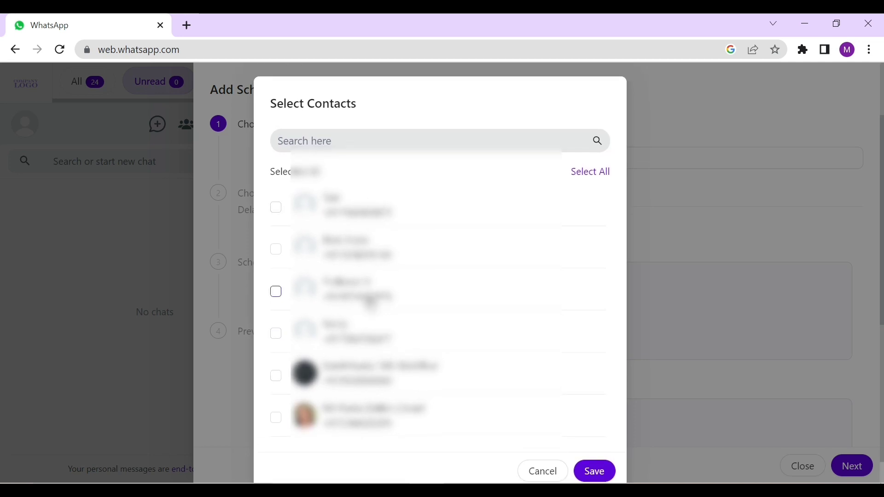
{"action": "left_click", "coordinate": [371, 302]}
{"action": "left_click", "coordinate": [588, 471]}
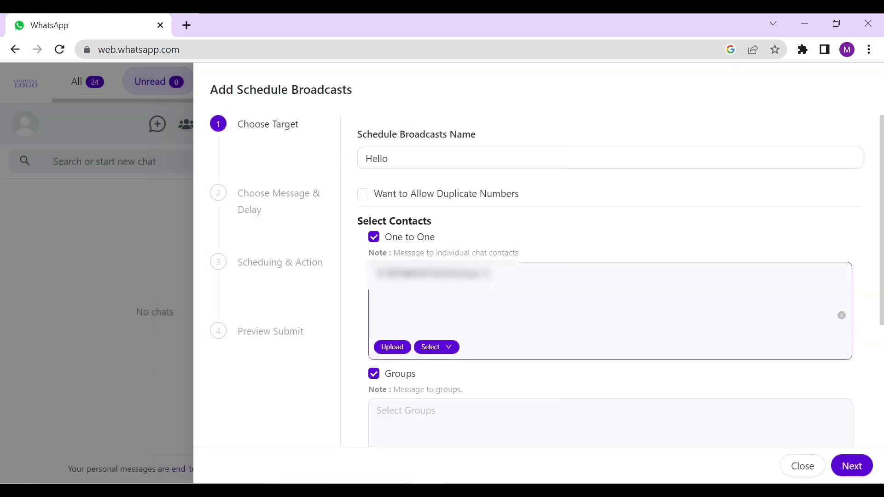
Exclude Groups and Tabs from the broadcast's targets and continue to the message and delay settings
{"action": "scroll", "coordinate": [492, 322], "scroll_direction": "down", "scroll_amount": 3}
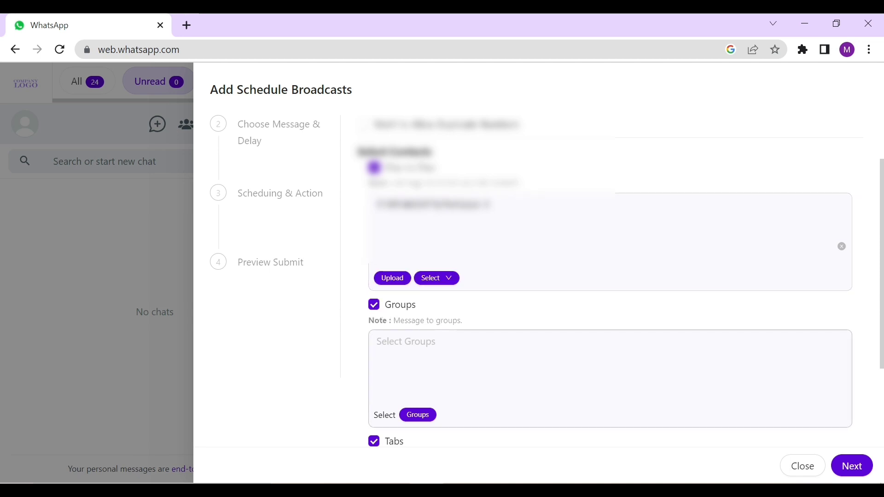
{"action": "left_click", "coordinate": [419, 415]}
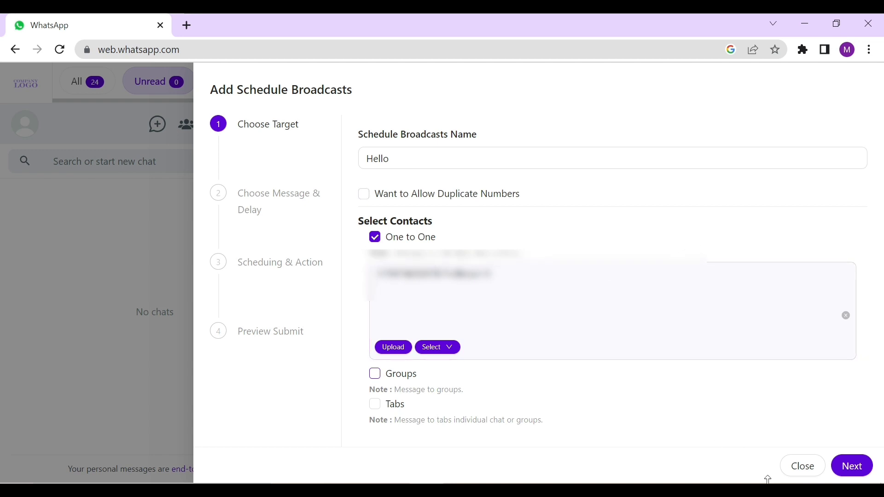
{"action": "left_click", "coordinate": [849, 468]}
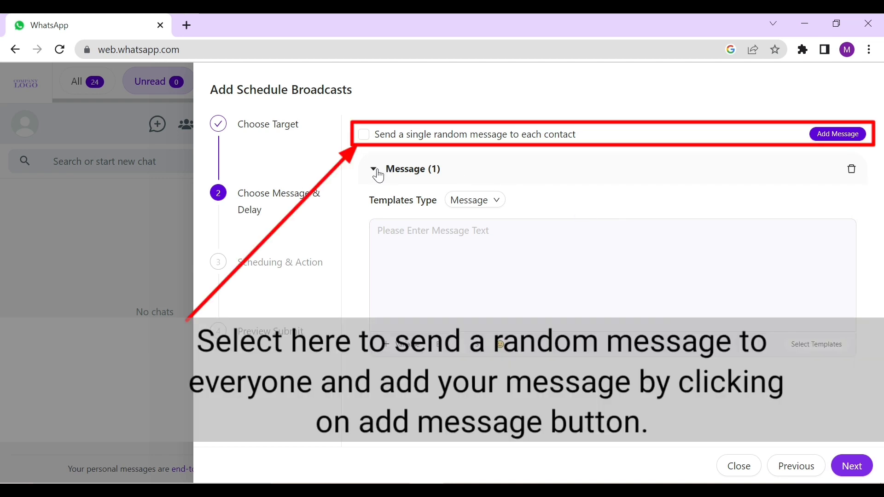
Enable sending a single random message to each contact and add a second message
{"action": "left_click", "coordinate": [364, 136]}
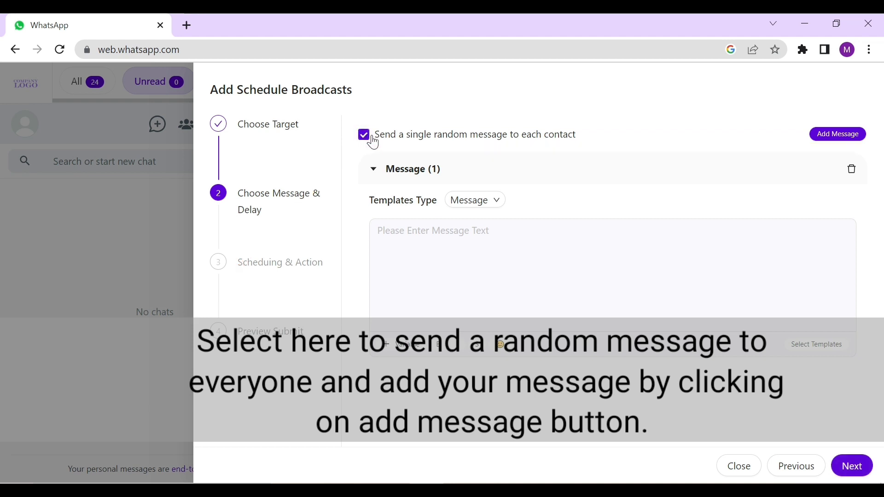
{"action": "left_click", "coordinate": [827, 139]}
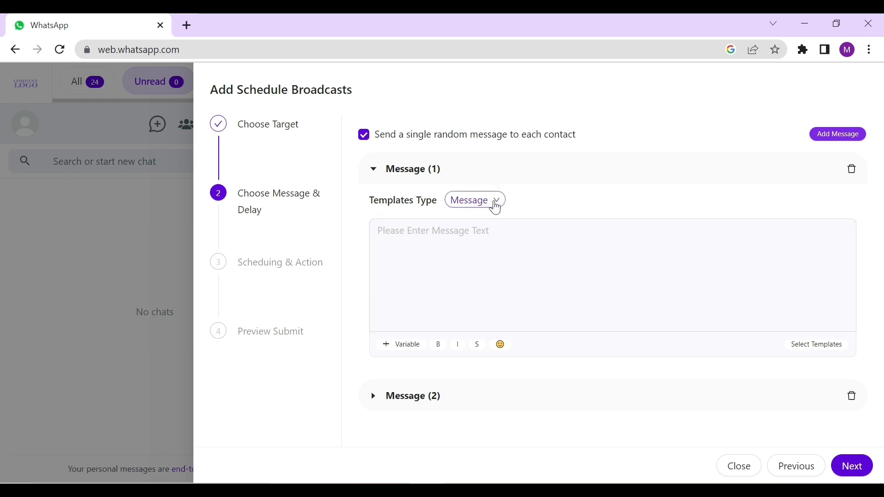
Enter "How are you?" as the text of Message (1) and look at the saved templates without applying one
{"action": "left_click", "coordinate": [378, 222]}
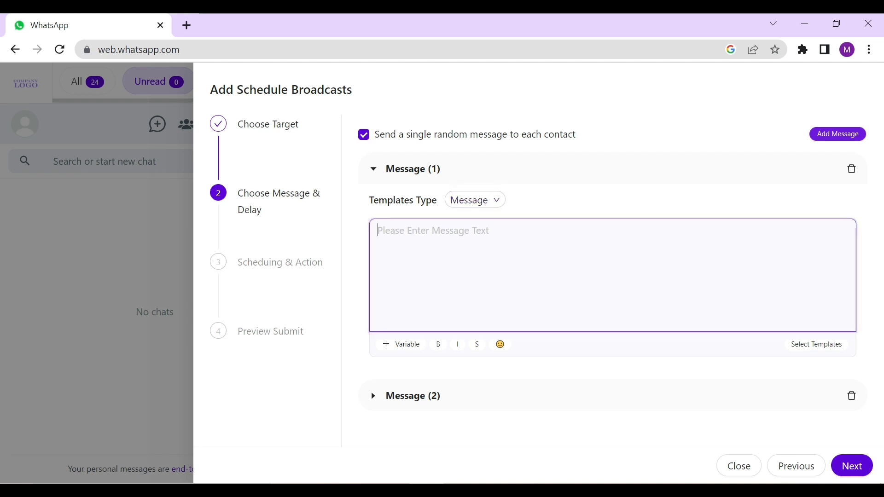
{"action": "type", "text": "Ho"}
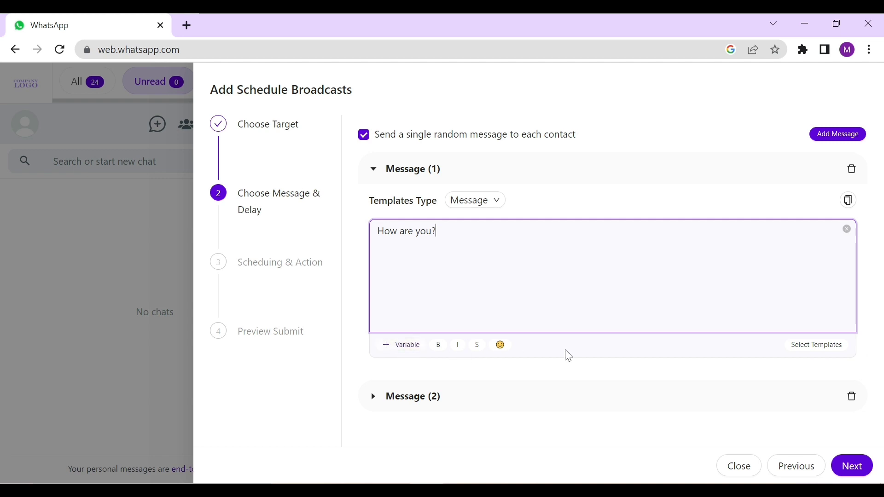
{"action": "left_click", "coordinate": [808, 350]}
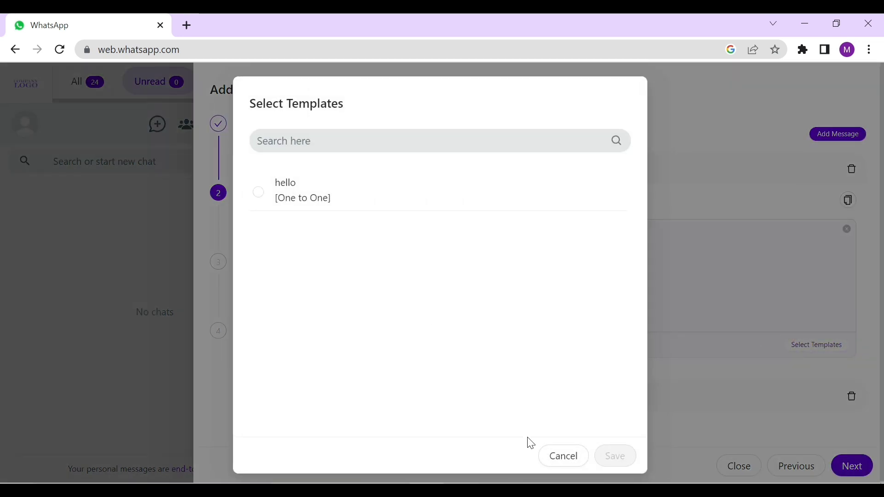
{"action": "left_click", "coordinate": [562, 458]}
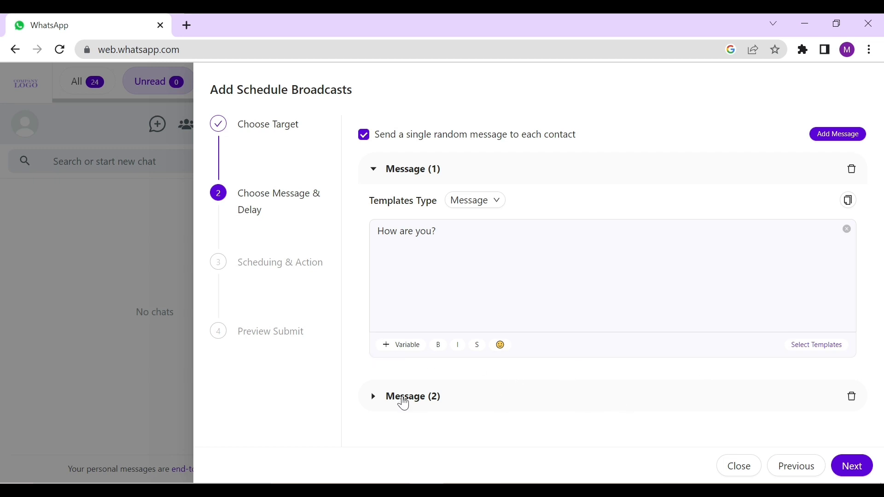
Enter "Hi How are you?" as the text of Message (2) and continue to the scheduling and action settings
{"action": "left_click", "coordinate": [382, 398]}
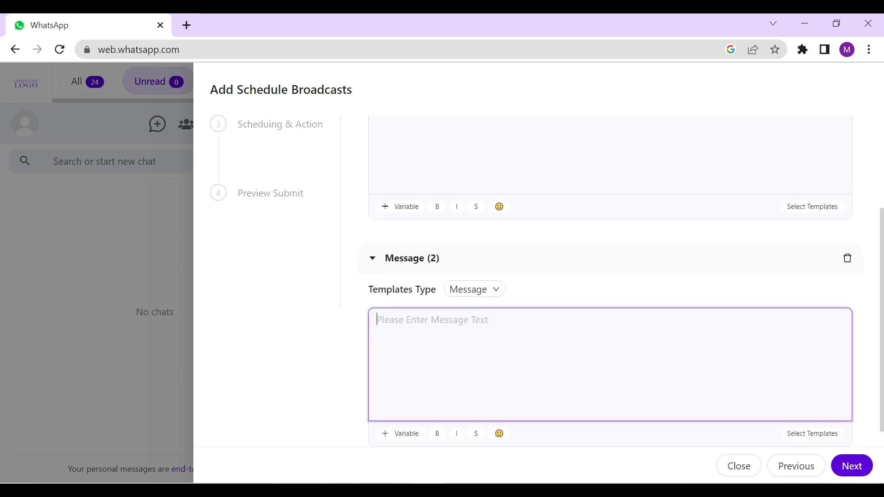
{"action": "type", "text": "Hi H"}
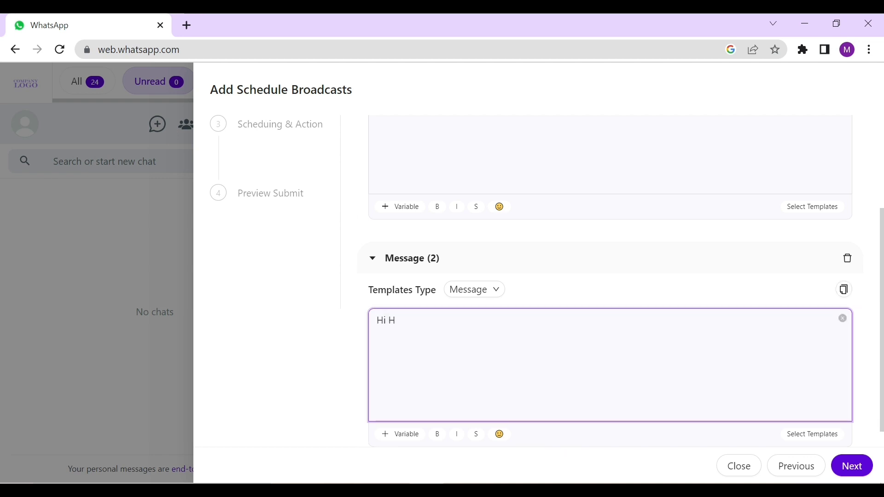
{"action": "type", "text": "ow are you?"}
{"action": "scroll", "coordinate": [450, 346], "scroll_direction": "up", "scroll_amount": 2}
{"action": "scroll", "coordinate": [426, 344], "scroll_direction": "up", "scroll_amount": 2}
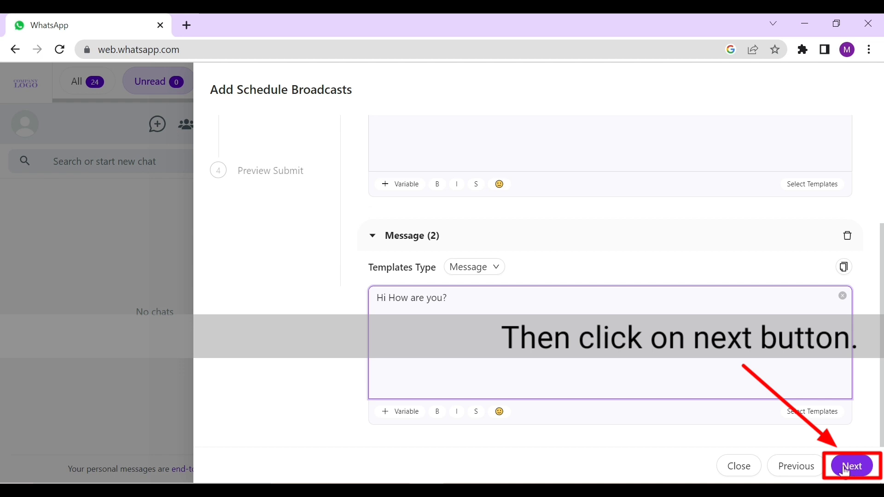
{"action": "left_click", "coordinate": [859, 473]}
{"action": "left_click", "coordinate": [859, 473]}
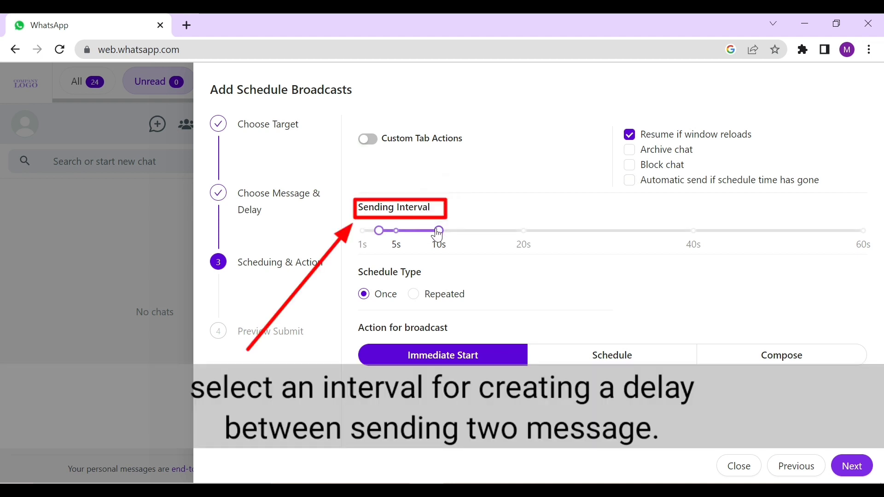
Set the sending interval to 4–10 seconds and the schedule type to Repeated
{"action": "mouse_move", "coordinate": [437, 232]}
{"action": "left_mouse_down"}
{"action": "mouse_move", "coordinate": [456, 230]}
{"action": "mouse_move", "coordinate": [379, 233]}
{"action": "mouse_move", "coordinate": [389, 233]}
{"action": "left_mouse_up"}
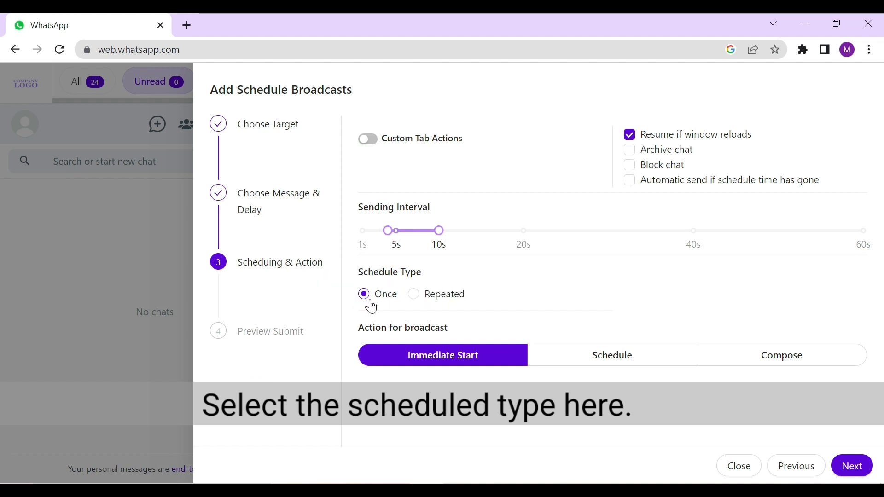
{"action": "left_click", "coordinate": [413, 295]}
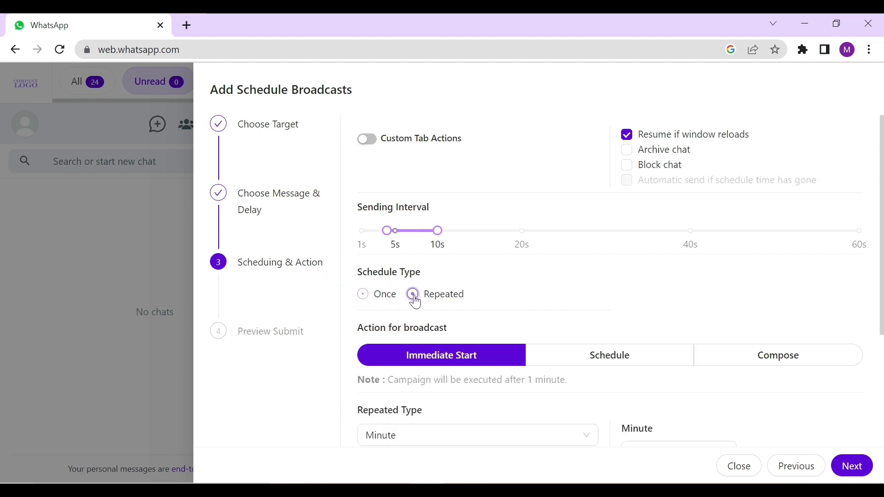
{"action": "left_click", "coordinate": [385, 299]}
{"action": "left_click", "coordinate": [412, 297]}
{"action": "left_click", "coordinate": [381, 300]}
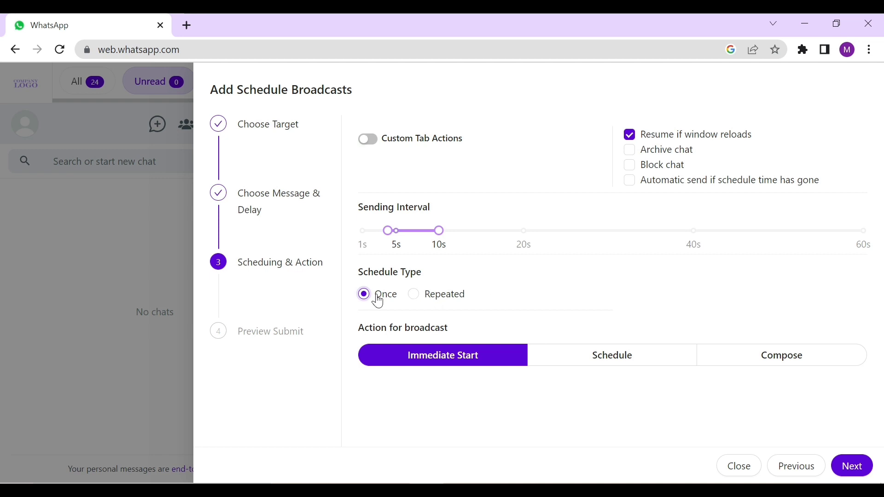
{"action": "left_click", "coordinate": [426, 297]}
Review the available Repeated Type options and keep Minute
{"action": "scroll", "coordinate": [474, 301], "scroll_direction": "down", "scroll_amount": 2}
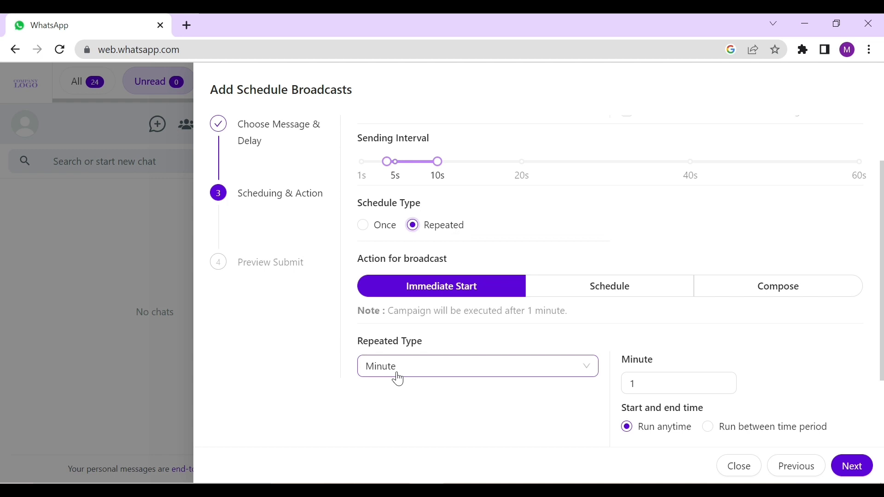
{"action": "left_click", "coordinate": [482, 374]}
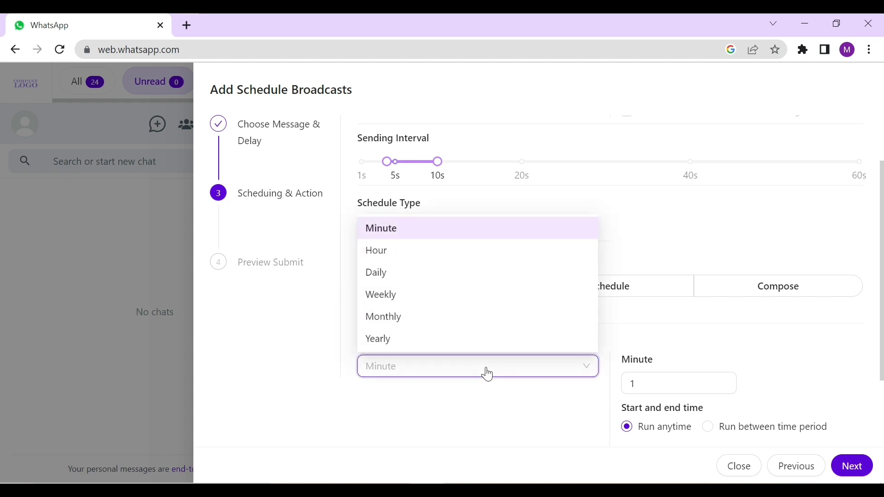
{"action": "left_click", "coordinate": [488, 374]}
Try the Run between time period, Repeat on particular day and Number of times repeating options, restoring the original choice for each
{"action": "scroll", "coordinate": [663, 350], "scroll_direction": "down", "scroll_amount": 2}
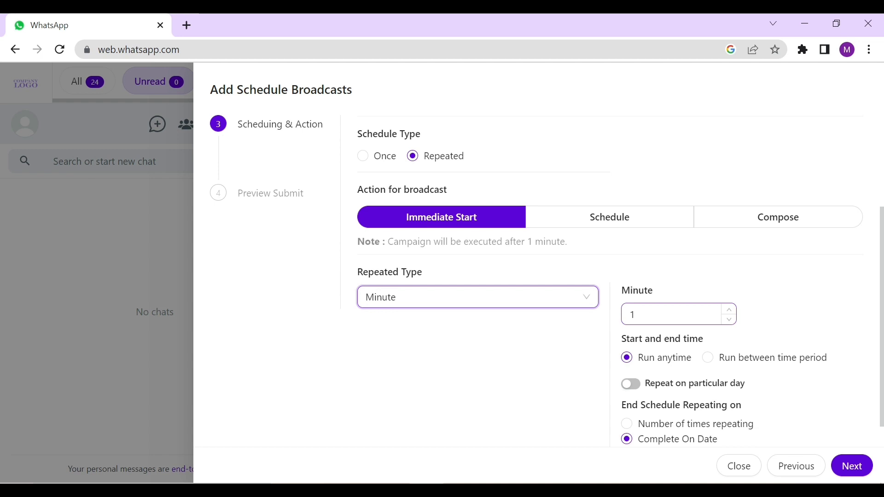
{"action": "scroll", "coordinate": [717, 318], "scroll_direction": "down", "scroll_amount": 1}
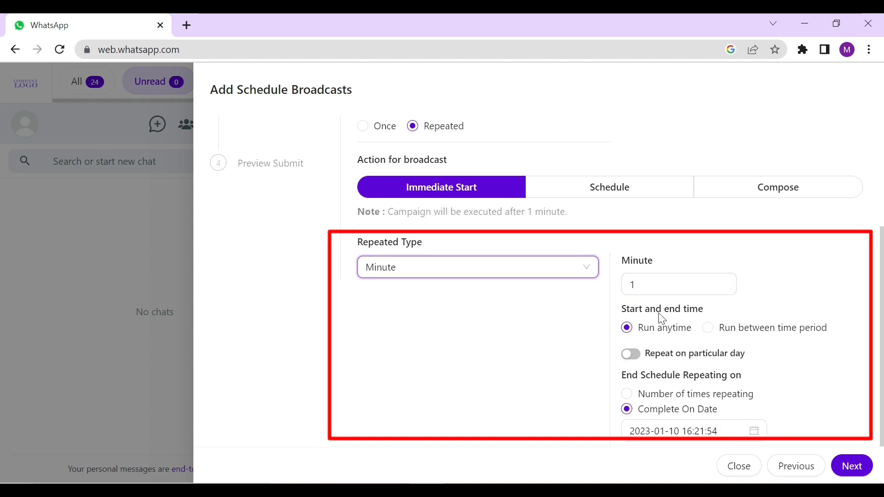
{"action": "left_click", "coordinate": [709, 329]}
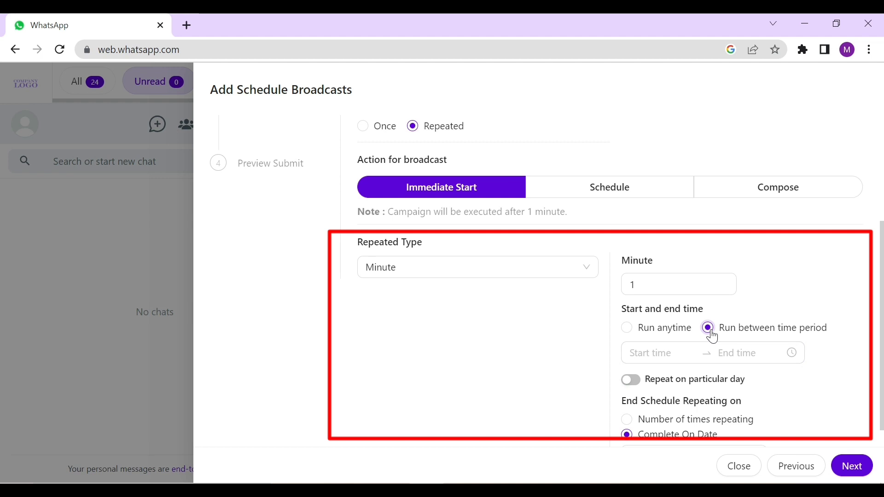
{"action": "left_click", "coordinate": [627, 328]}
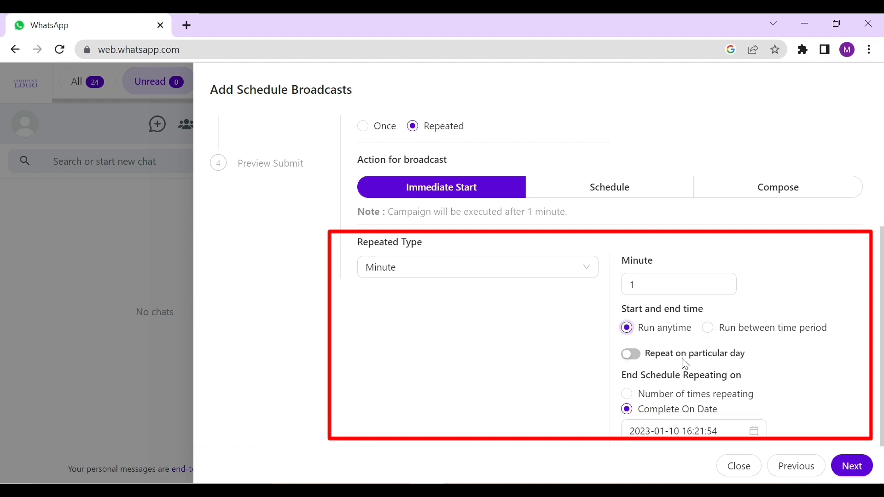
{"action": "left_click", "coordinate": [630, 356]}
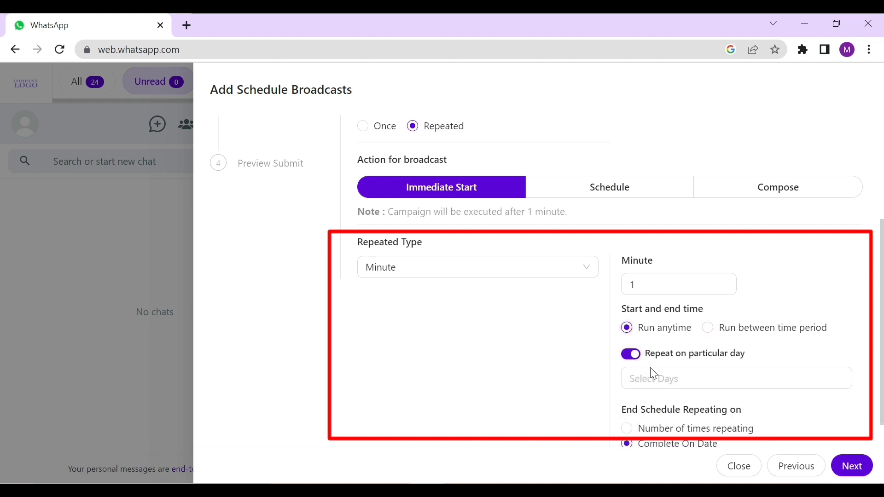
{"action": "left_click", "coordinate": [653, 374]}
{"action": "left_click", "coordinate": [658, 368]}
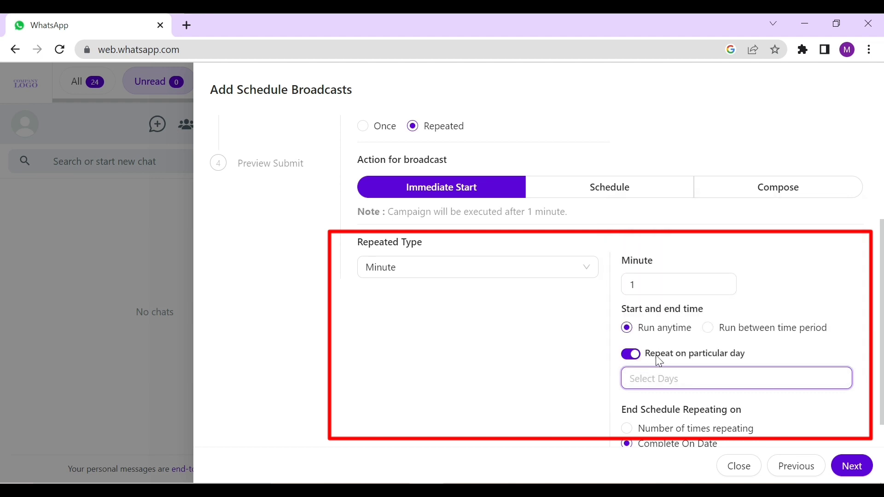
{"action": "left_click", "coordinate": [654, 357]}
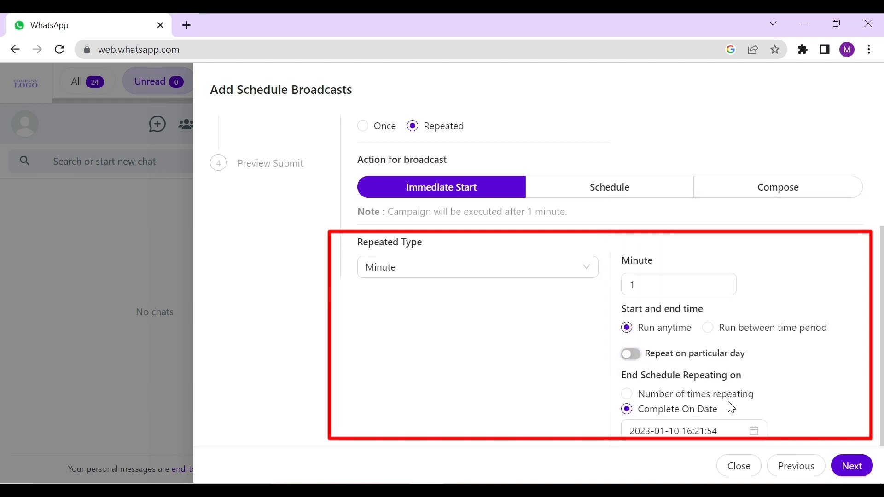
{"action": "left_click", "coordinate": [660, 398]}
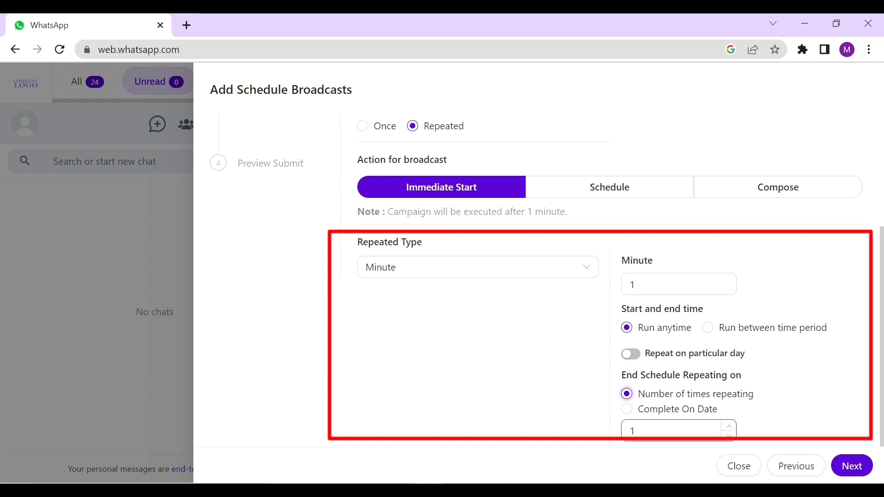
{"action": "left_click", "coordinate": [642, 409]}
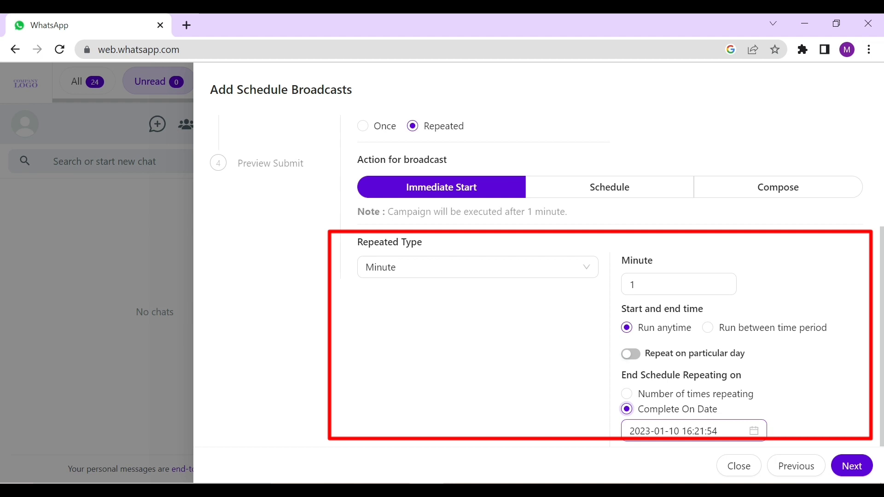
Set the schedule type to Once and try the Schedule action before choosing Compose as the action for the broadcast
{"action": "scroll", "coordinate": [525, 390], "scroll_direction": "up", "scroll_amount": 2}
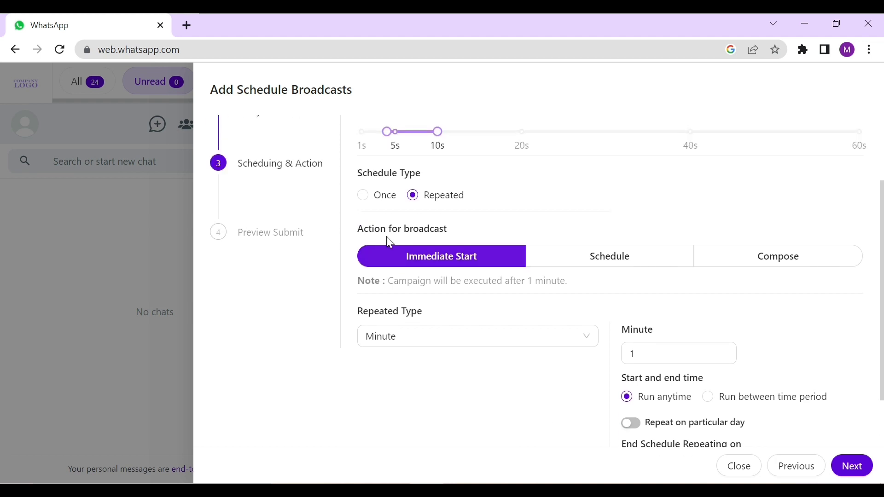
{"action": "left_click", "coordinate": [371, 198]}
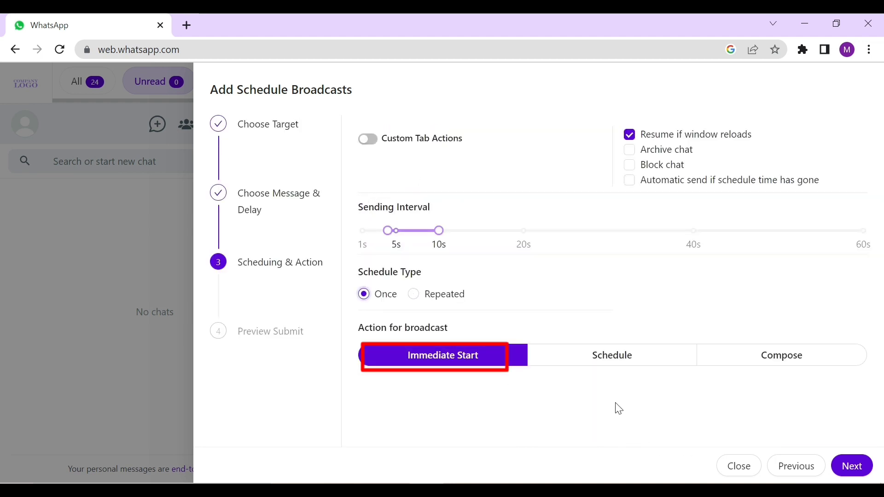
{"action": "left_click", "coordinate": [610, 366]}
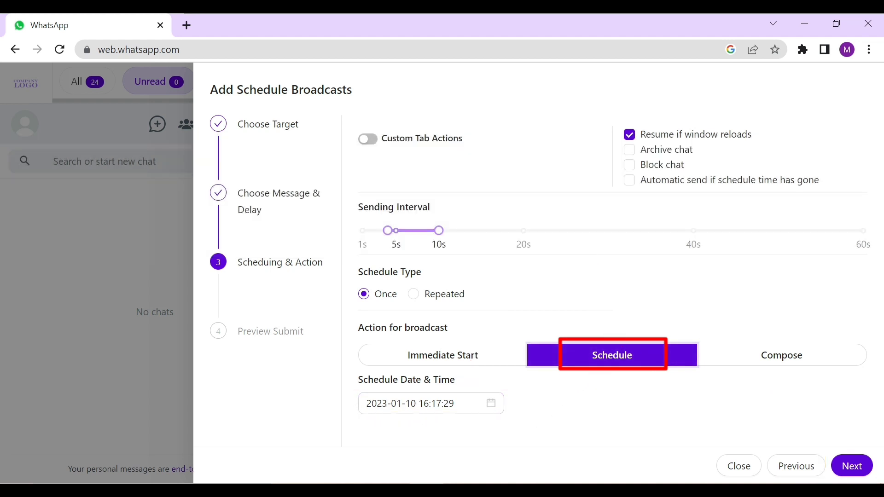
{"action": "left_click", "coordinate": [780, 368]}
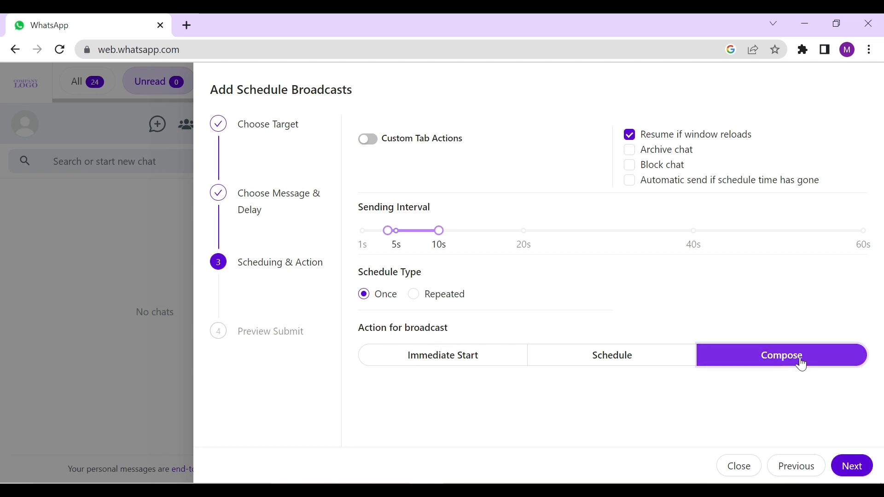
Continue to the Preview Submit stage and expand Message (1) and Message (2) to check their contents
{"action": "left_click", "coordinate": [796, 472]}
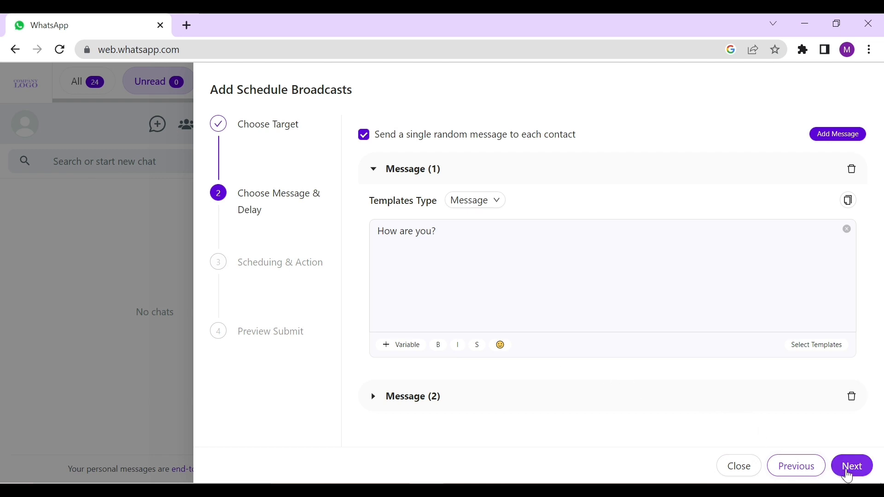
{"action": "left_click", "coordinate": [849, 475]}
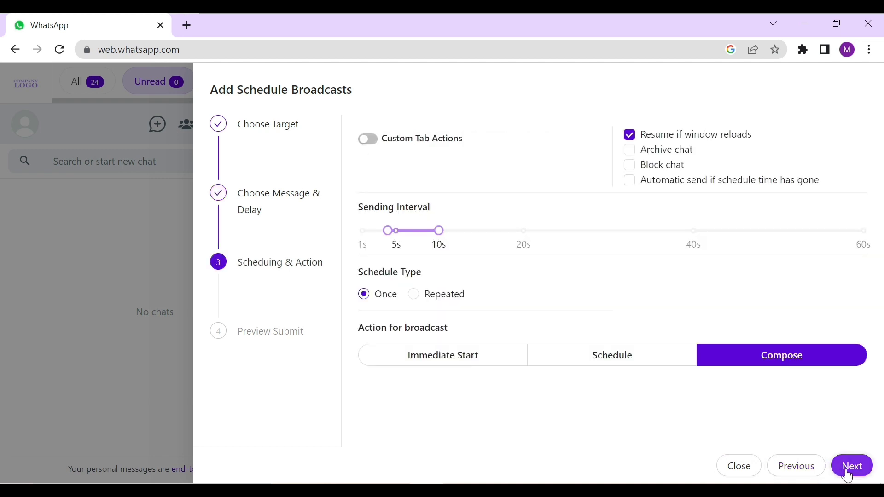
{"action": "left_click", "coordinate": [849, 474]}
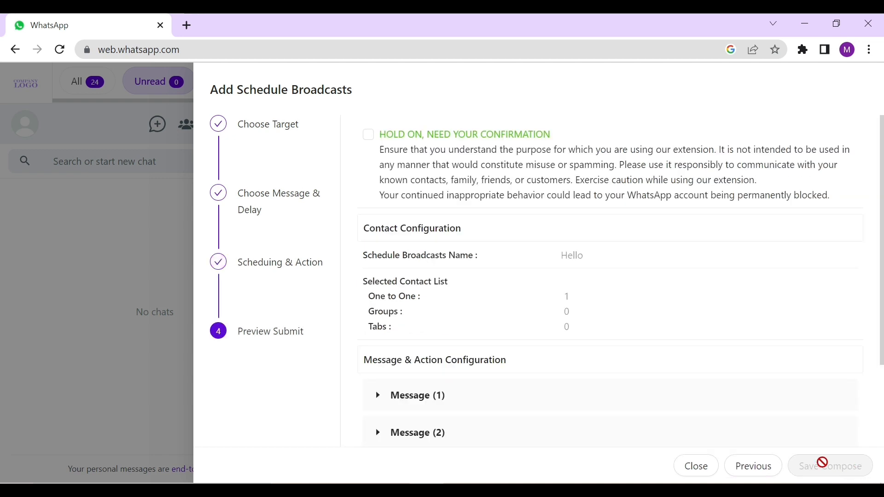
{"action": "scroll", "coordinate": [540, 381], "scroll_direction": "down", "scroll_amount": 3}
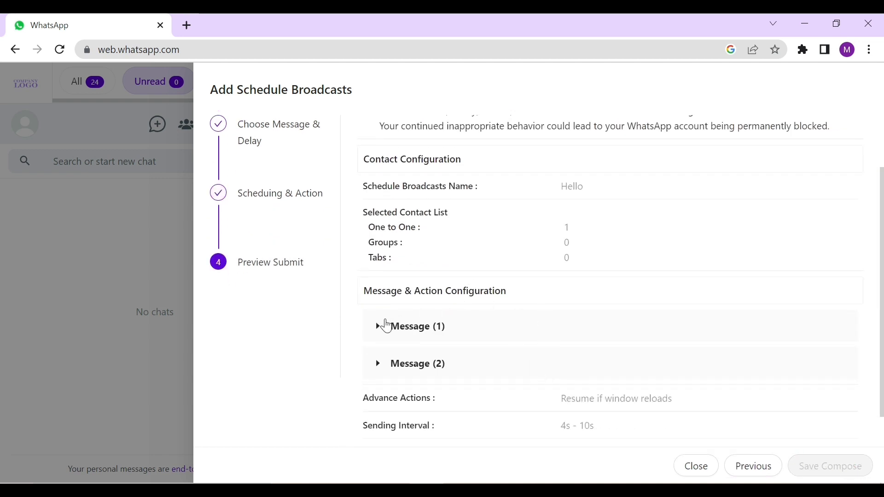
{"action": "left_click", "coordinate": [390, 327]}
{"action": "scroll", "coordinate": [406, 322], "scroll_direction": "down", "scroll_amount": 3}
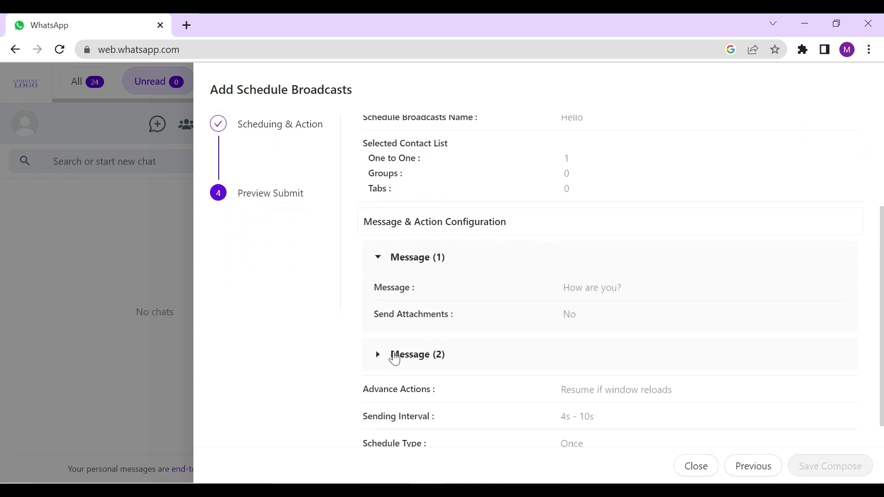
{"action": "left_click", "coordinate": [393, 356]}
{"action": "scroll", "coordinate": [608, 349], "scroll_direction": "up", "scroll_amount": 3}
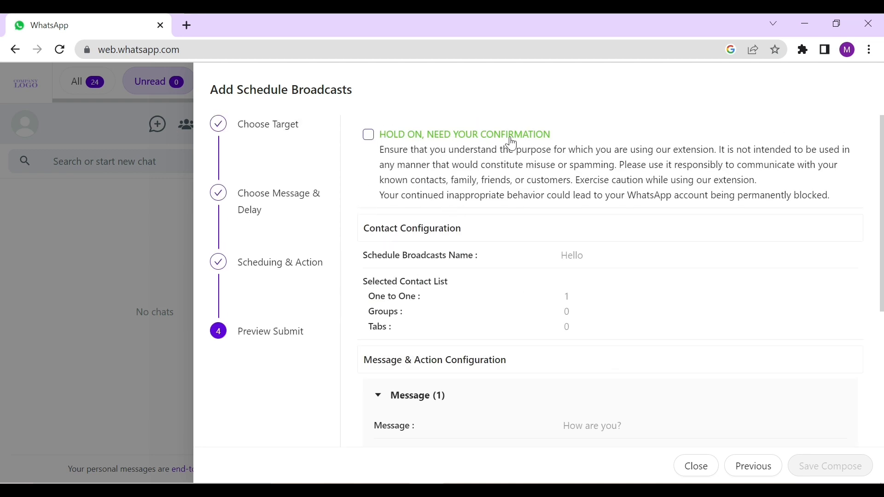
Accept the responsible-use confirmation and review the contact, message and action configuration of the broadcast
{"action": "left_click", "coordinate": [368, 135]}
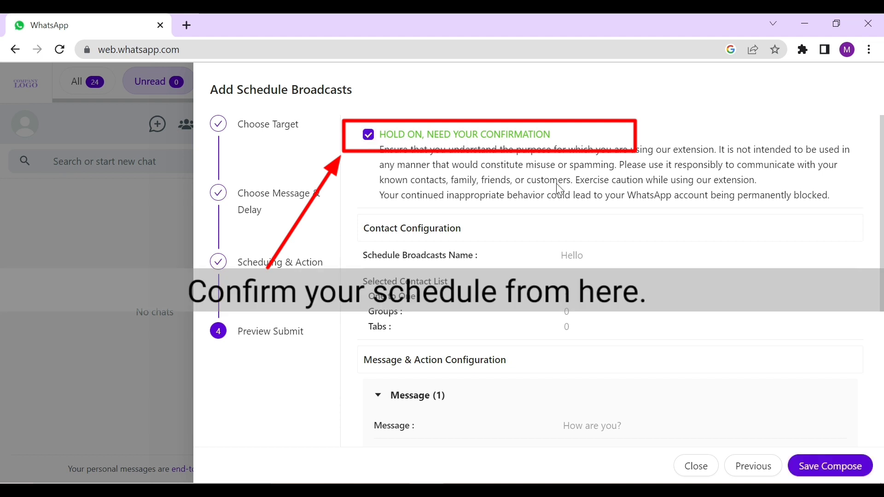
{"action": "scroll", "coordinate": [559, 187], "scroll_direction": "down", "scroll_amount": 2}
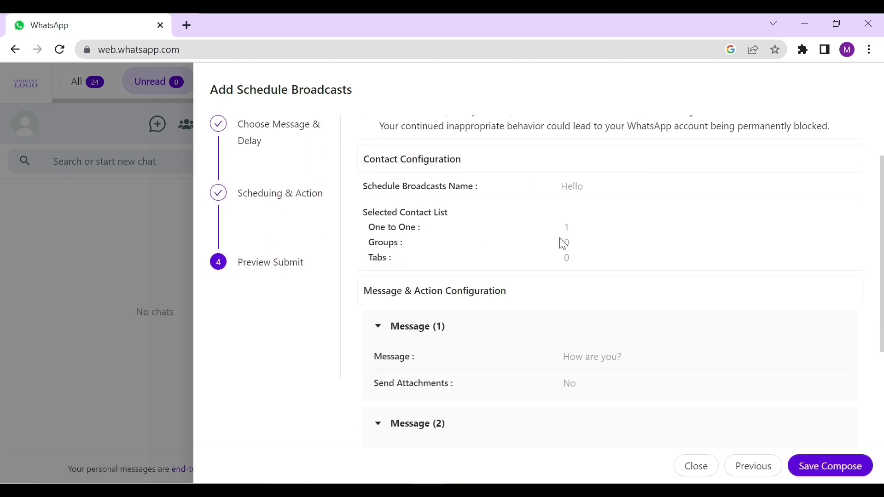
{"action": "scroll", "coordinate": [576, 210], "scroll_direction": "down", "scroll_amount": 4}
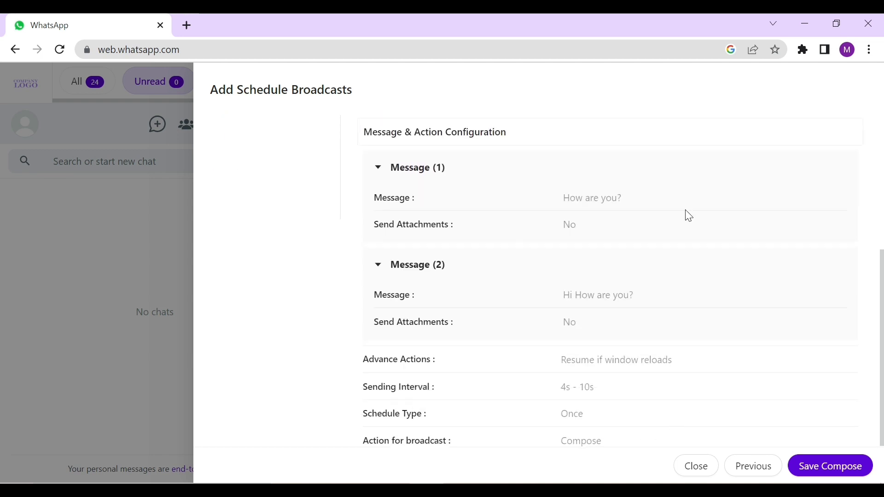
{"action": "scroll", "coordinate": [691, 215], "scroll_direction": "up", "scroll_amount": 3}
{"action": "scroll", "coordinate": [694, 218], "scroll_direction": "down", "scroll_amount": 3}
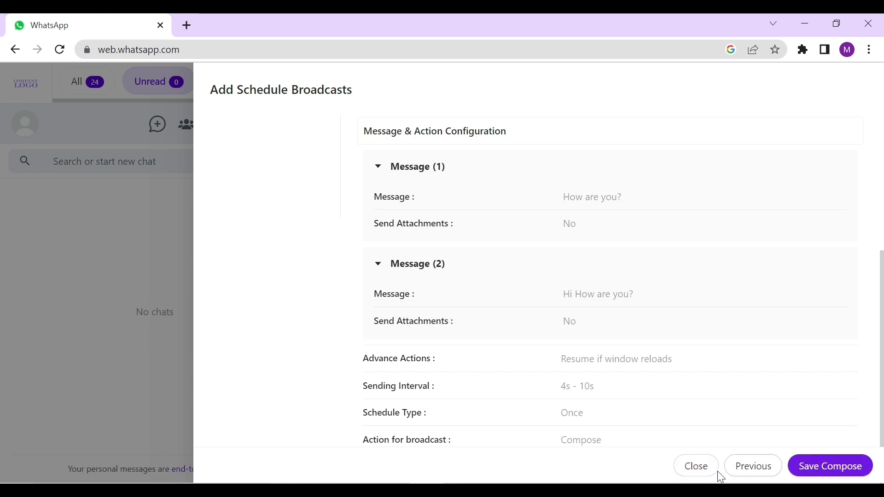
Change the action for the broadcast to Immediate Start in the scheduling settings and review the updated preview
{"action": "left_click", "coordinate": [754, 477]}
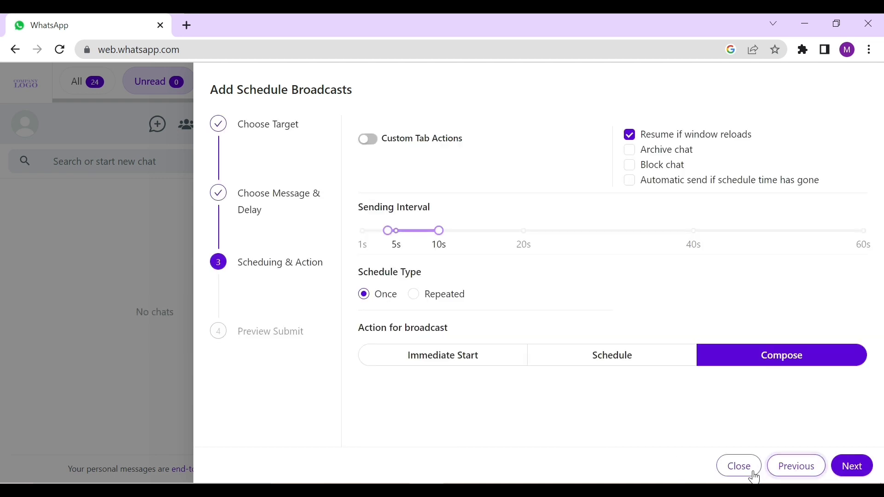
{"action": "left_click", "coordinate": [610, 362]}
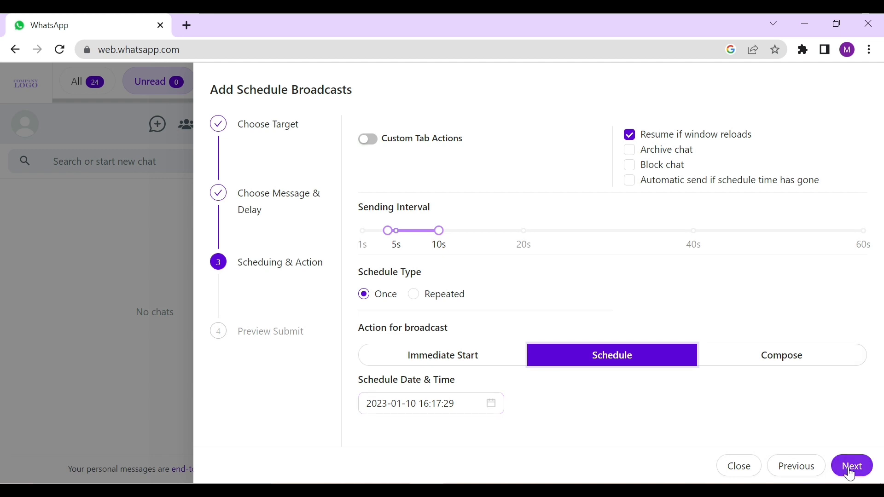
{"action": "left_click", "coordinate": [490, 358]}
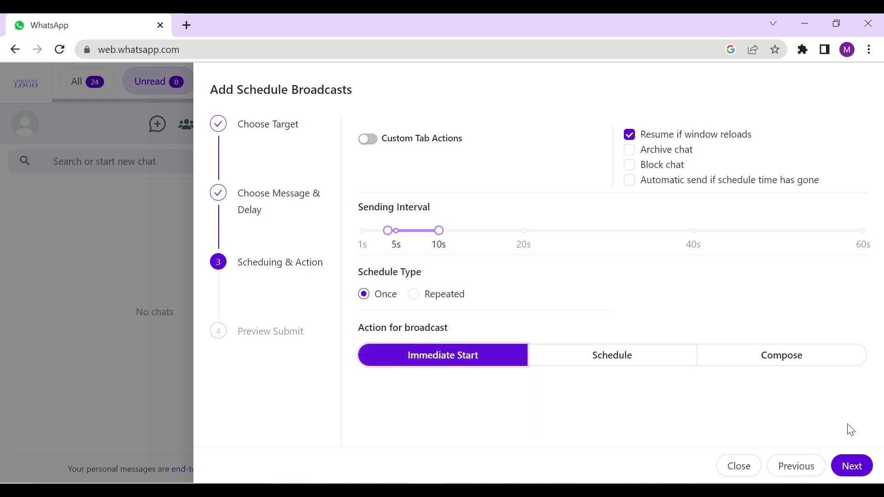
{"action": "left_click", "coordinate": [849, 479]}
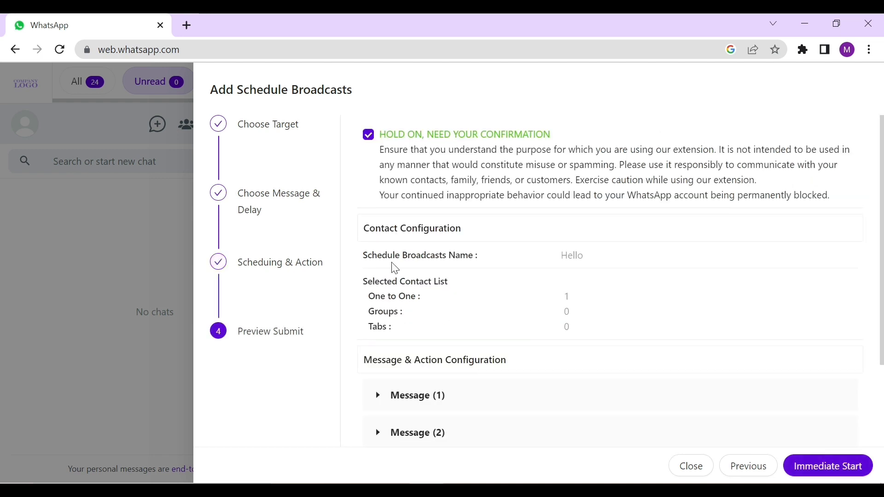
{"action": "scroll", "coordinate": [625, 292], "scroll_direction": "down", "scroll_amount": 2}
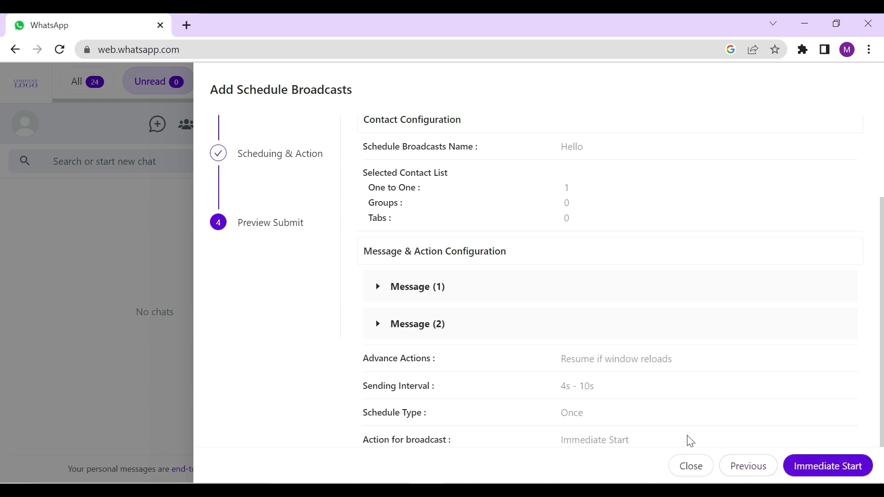
{"action": "scroll", "coordinate": [691, 441], "scroll_direction": "up", "scroll_amount": 3}
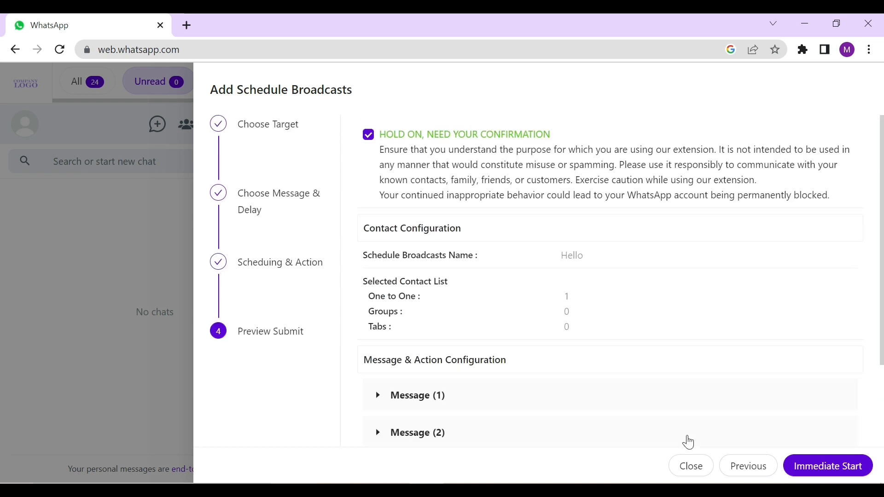